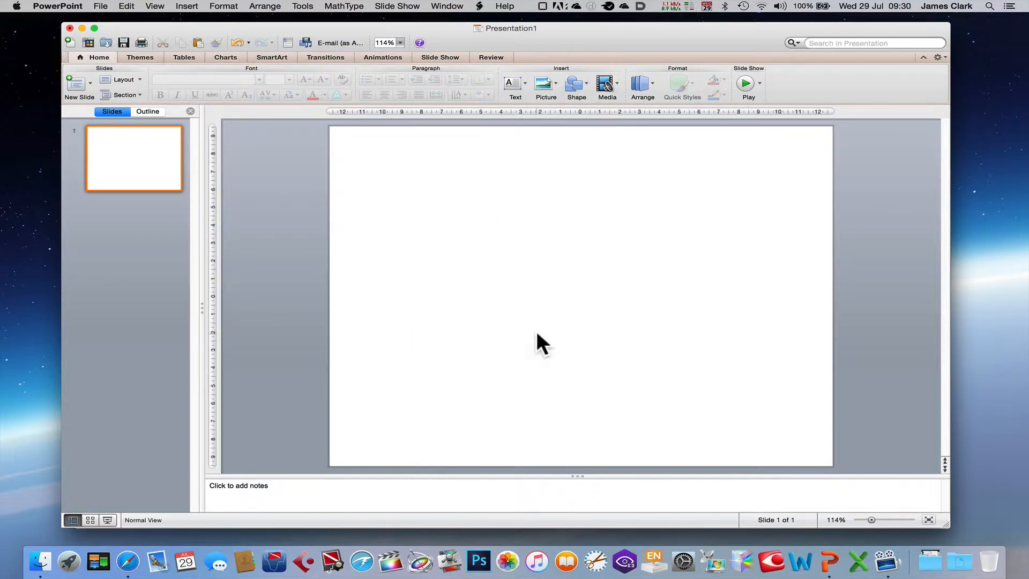
pyautogui.click(616, 85)
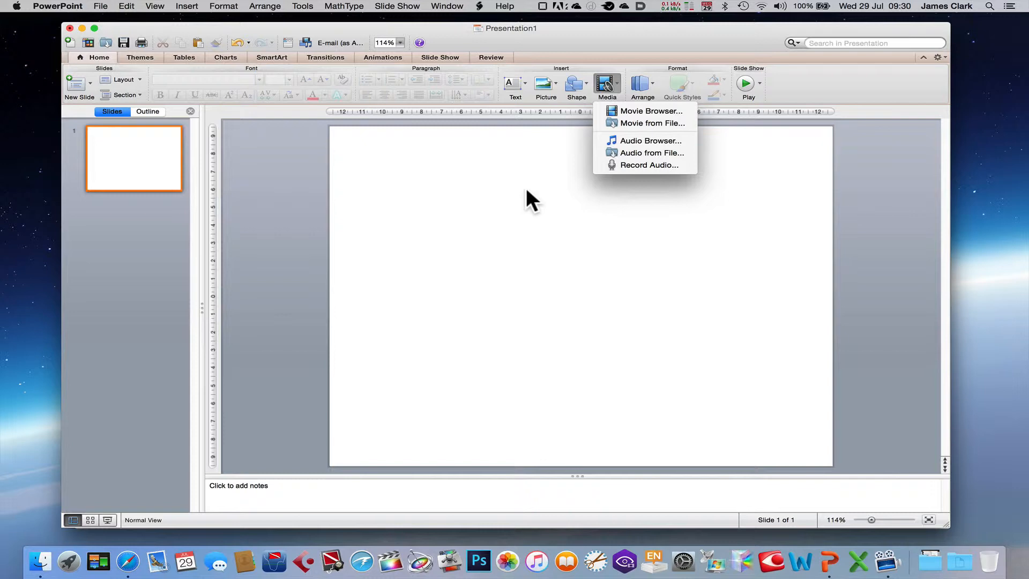
pyautogui.press('Escape')
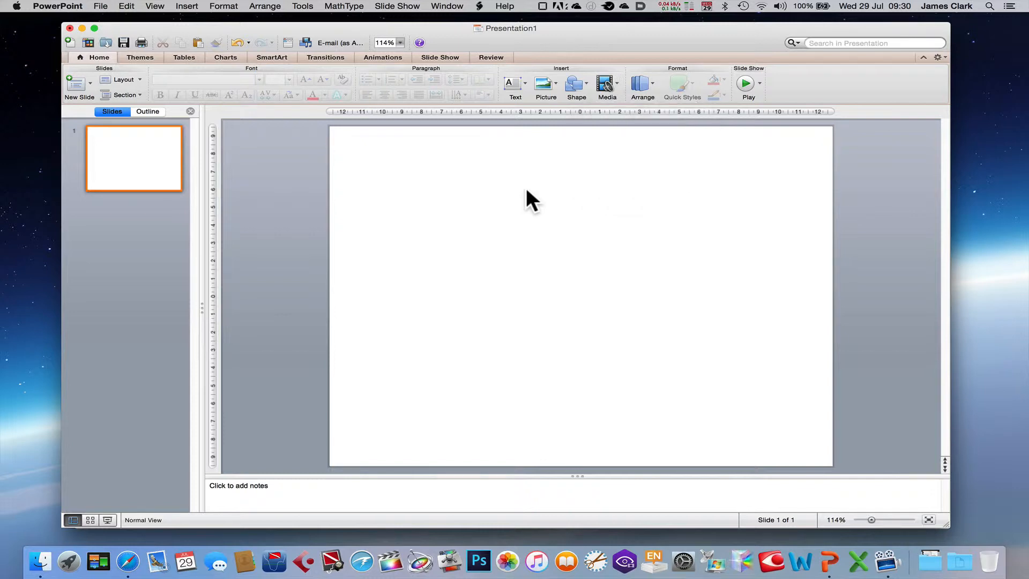
# Switch to Safari and copy the YouTube address of the King's College London Human & Applied Physiology MSc showcase video
pyautogui.click(127, 561)
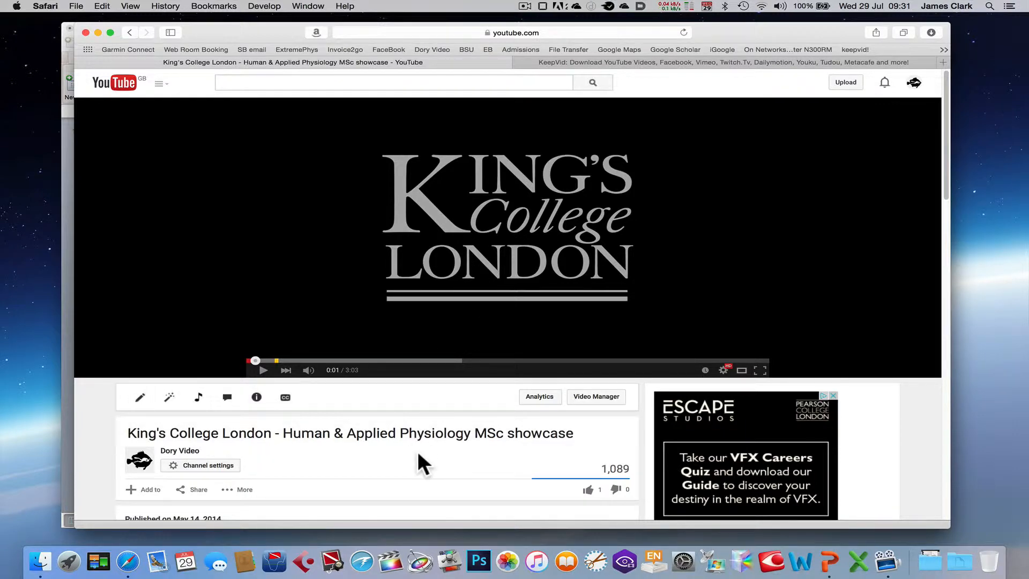
pyautogui.click(526, 28)
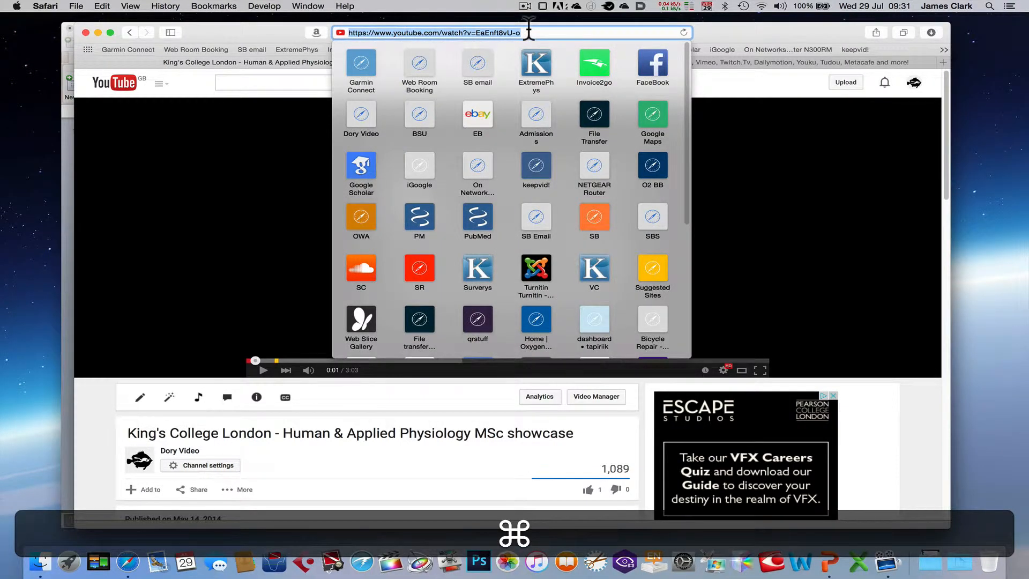
pyautogui.press('super+c')
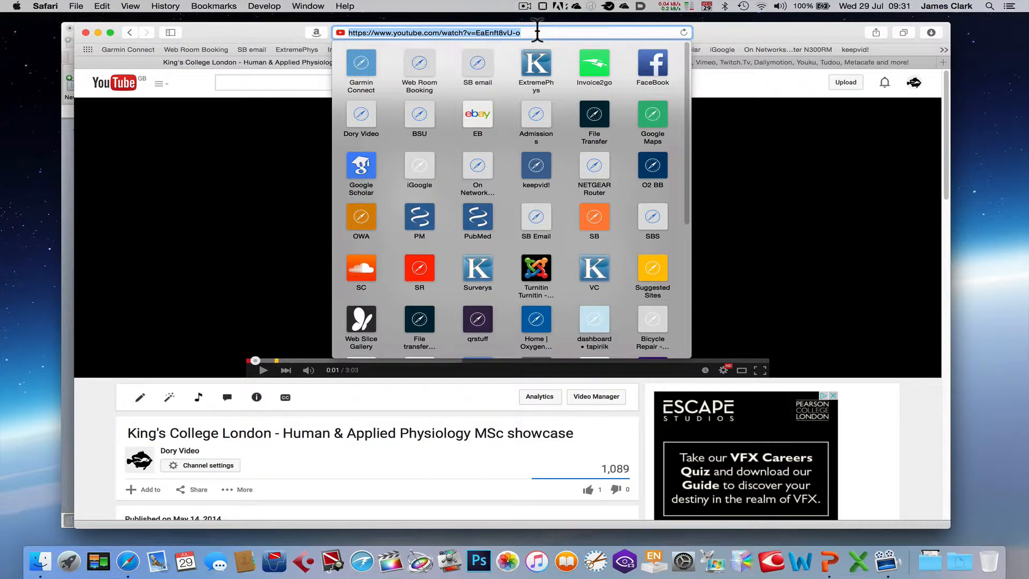
pyautogui.press('super')
pyautogui.press('super+c')
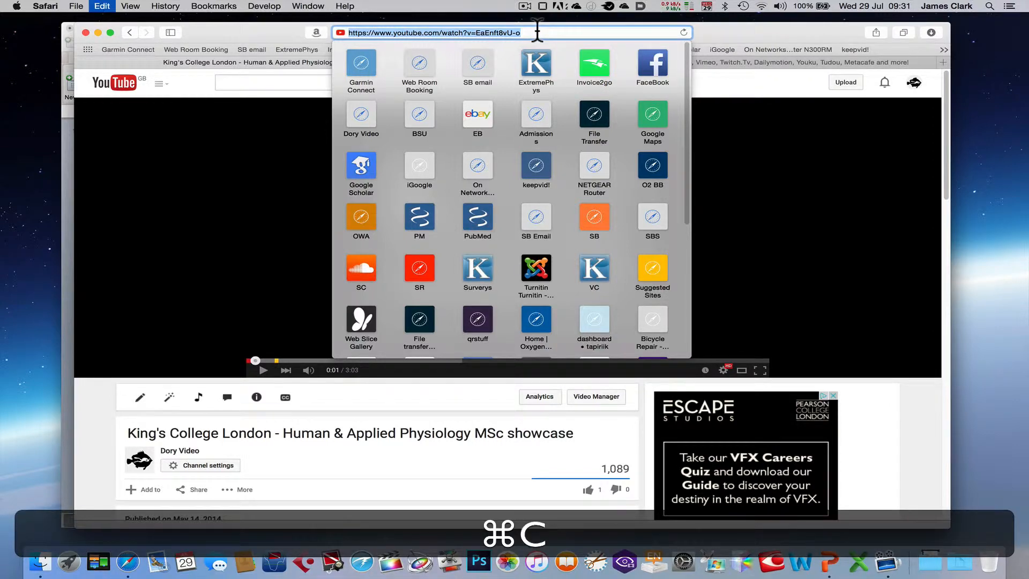
pyautogui.click(735, 30)
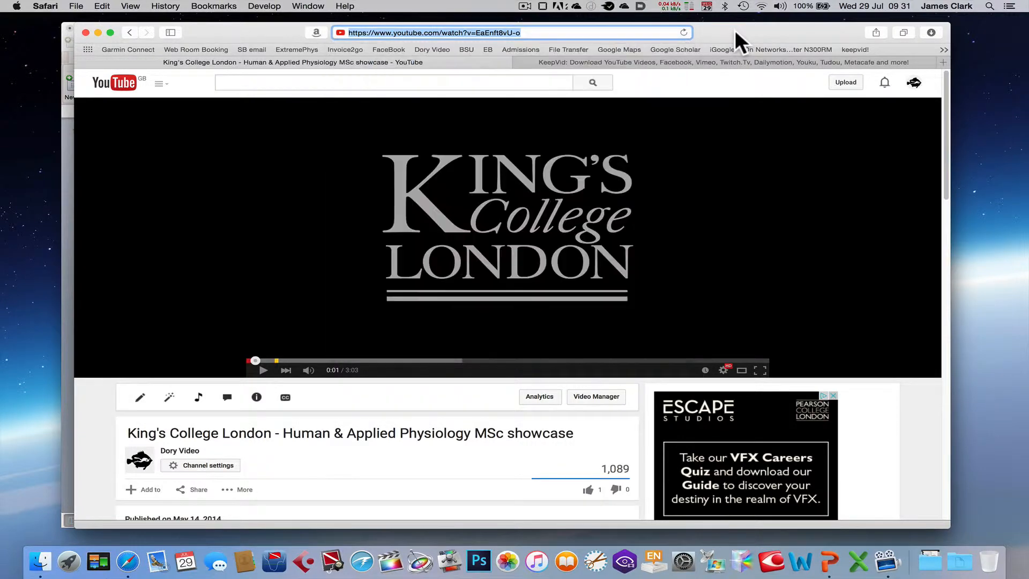
# Paste the copied YouTube address into KeepVid and fetch the video's download links
pyautogui.click(707, 61)
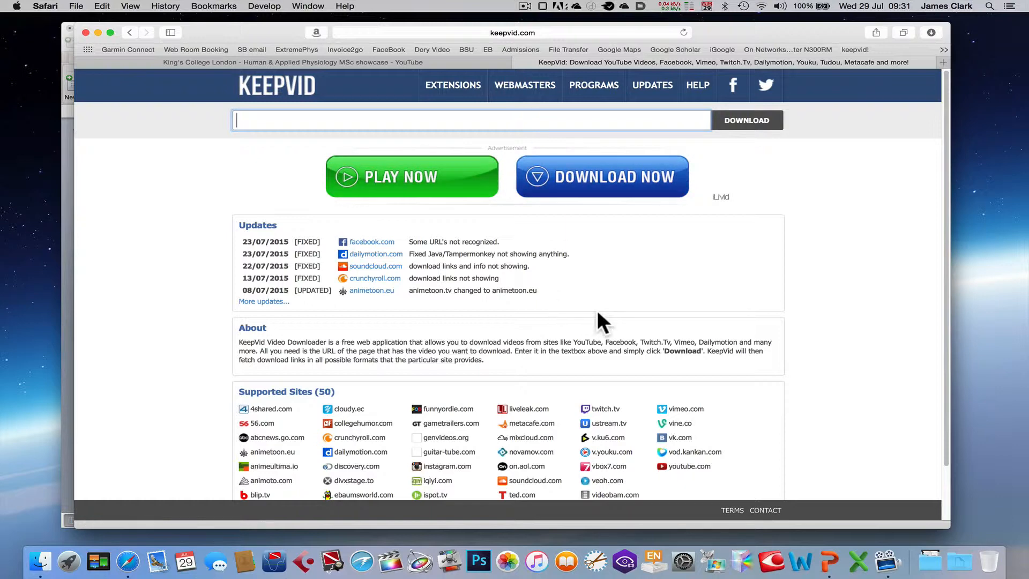
pyautogui.scroll(-1, 598, 311)
pyautogui.scroll(-3, 597, 309)
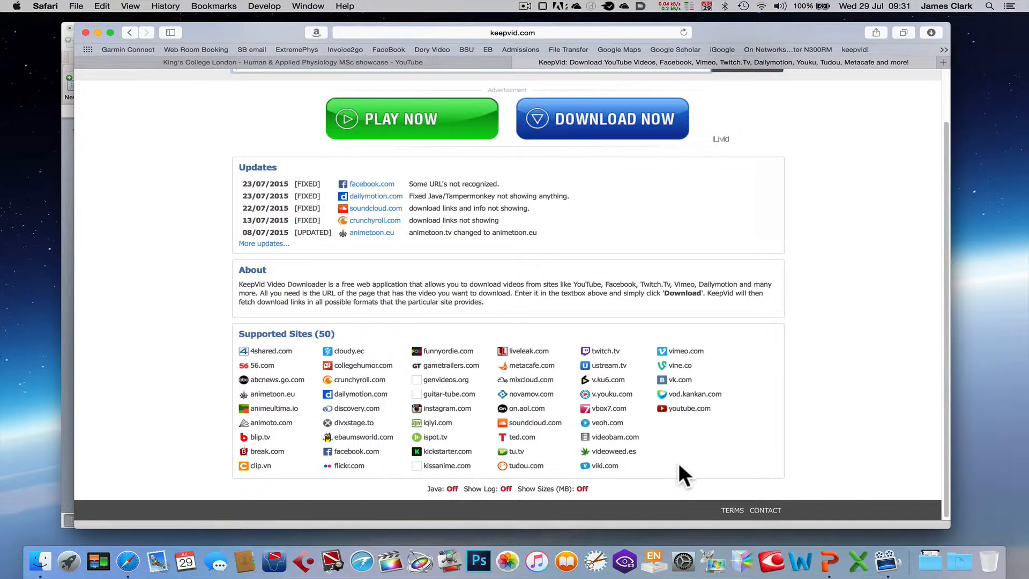
pyautogui.scroll(3, 678, 464)
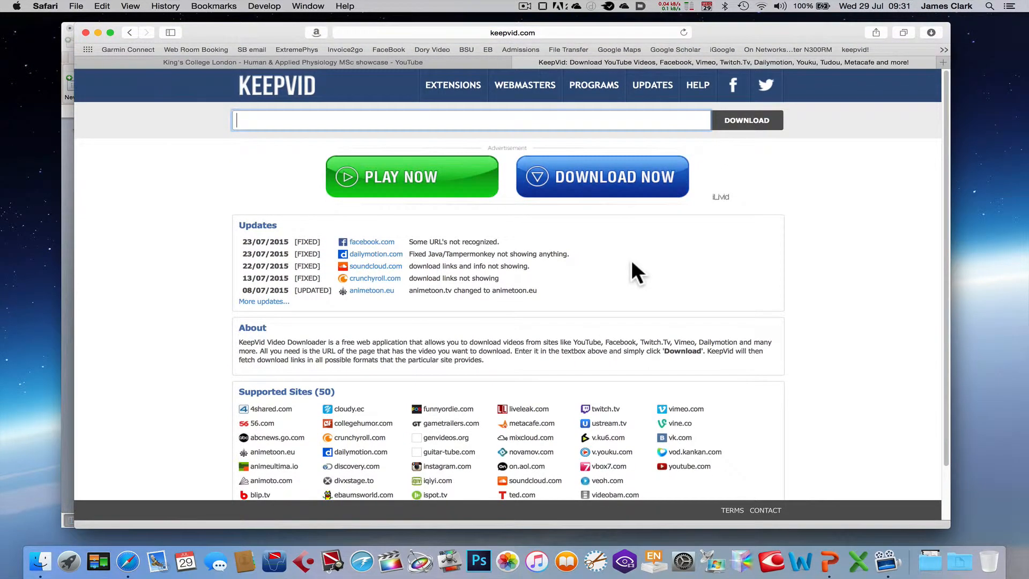
pyautogui.click(558, 120)
pyautogui.click(558, 120)
pyautogui.press('super')
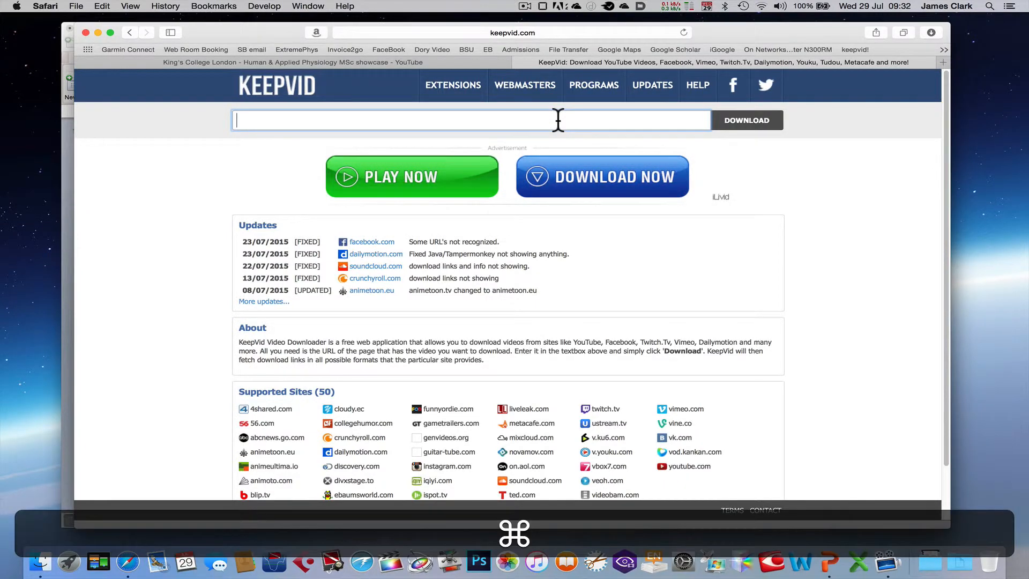
pyautogui.press('super+v')
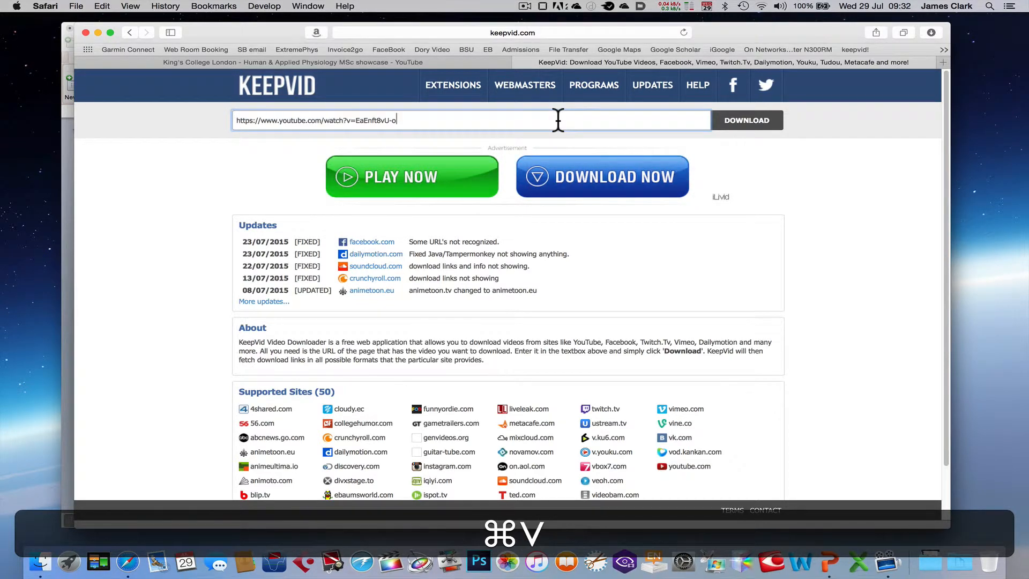
pyautogui.click(745, 119)
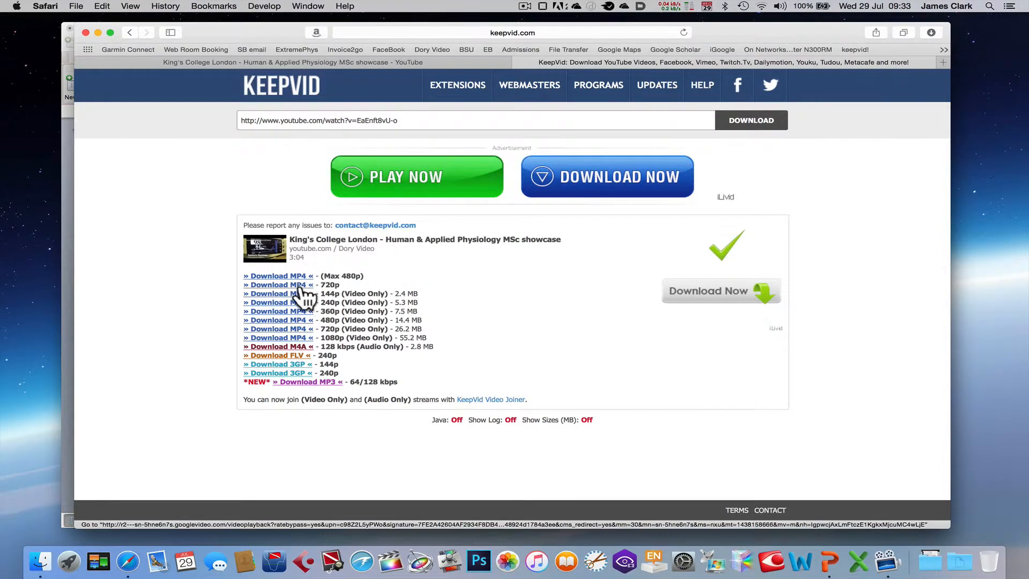
# Download the 720p MP4 version of the video and check its playback in QuickTime Player
pyautogui.click(282, 285)
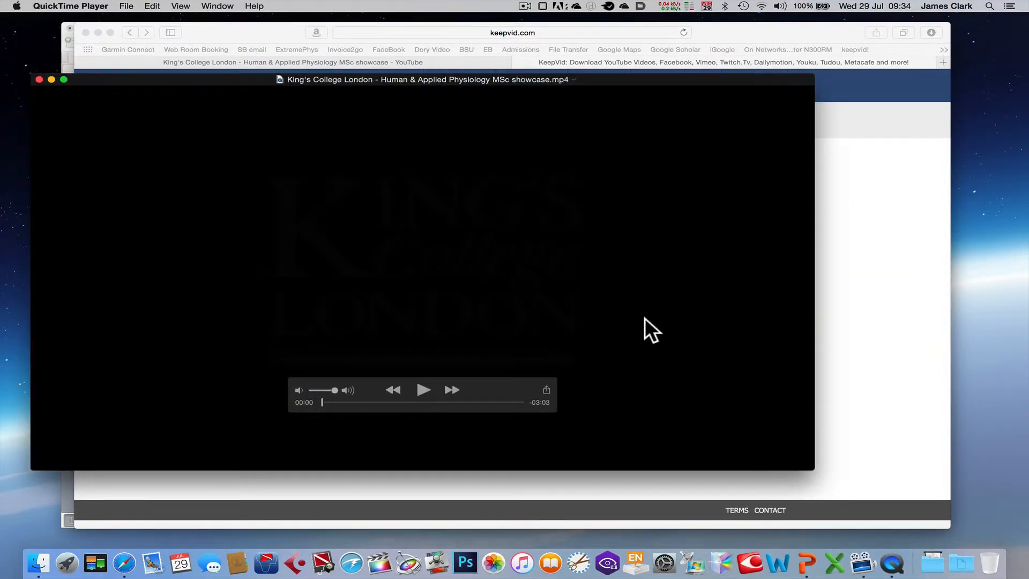
pyautogui.click(420, 390)
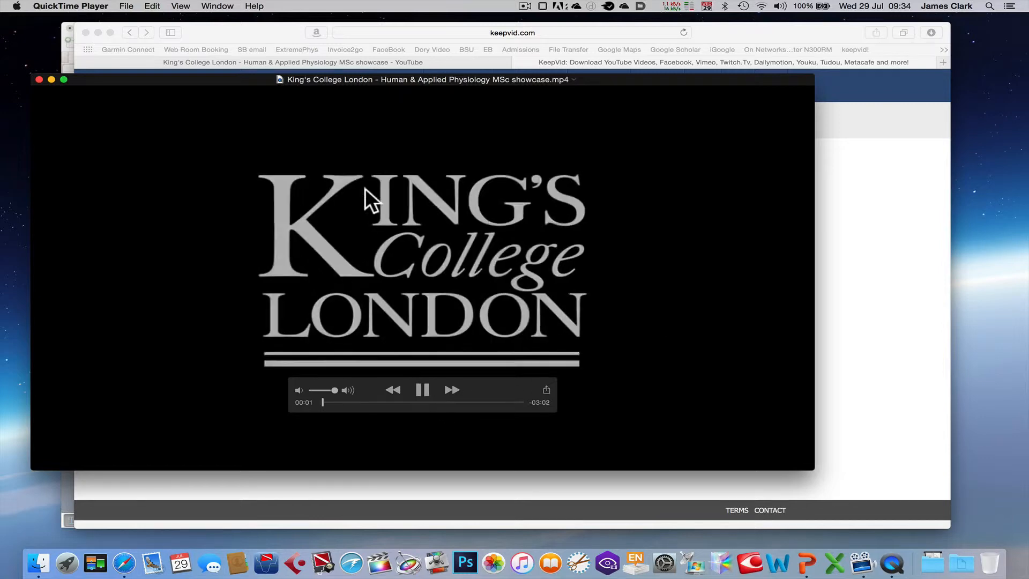
pyautogui.click(391, 402)
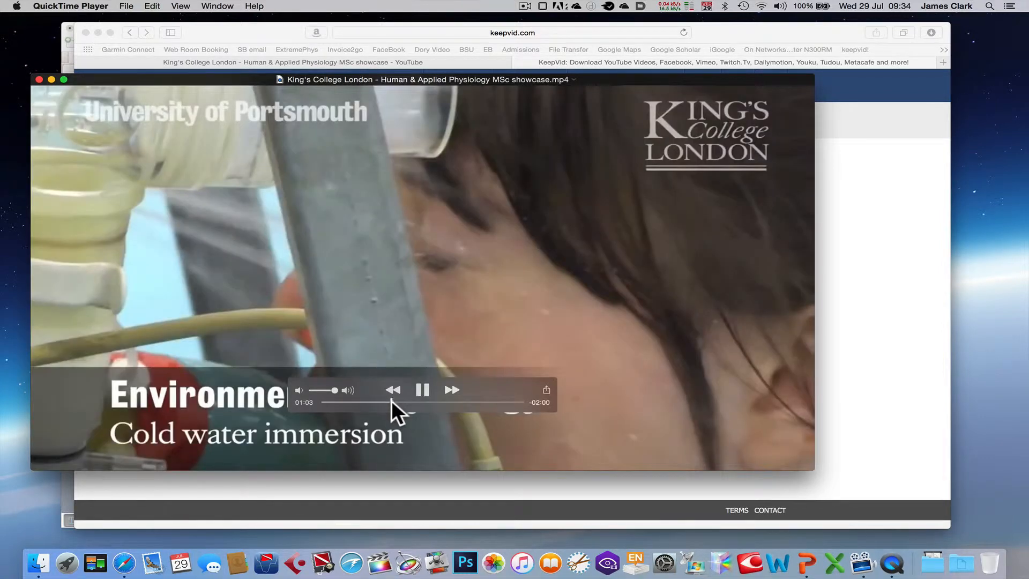
pyautogui.click(422, 390)
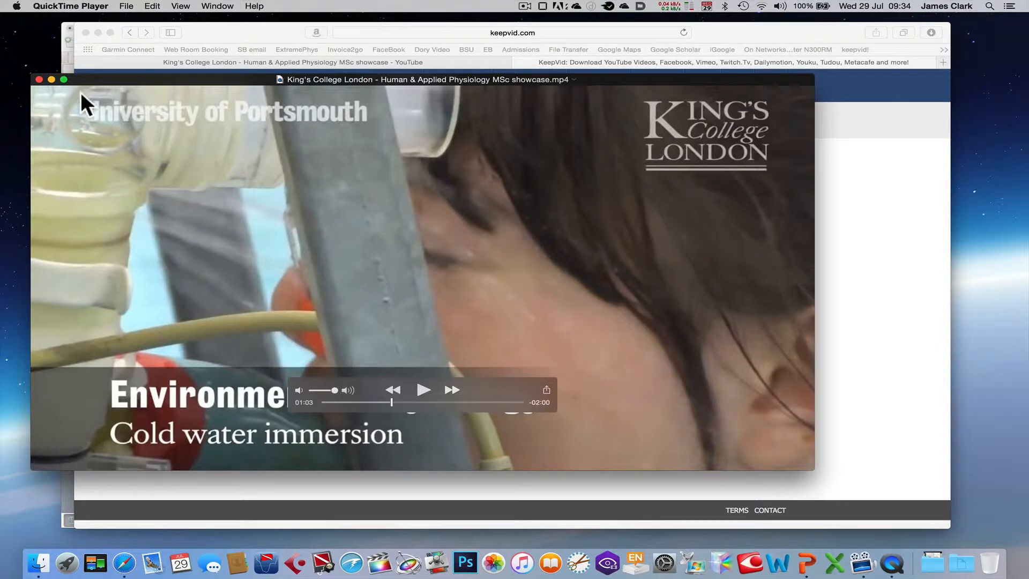
pyautogui.click(39, 79)
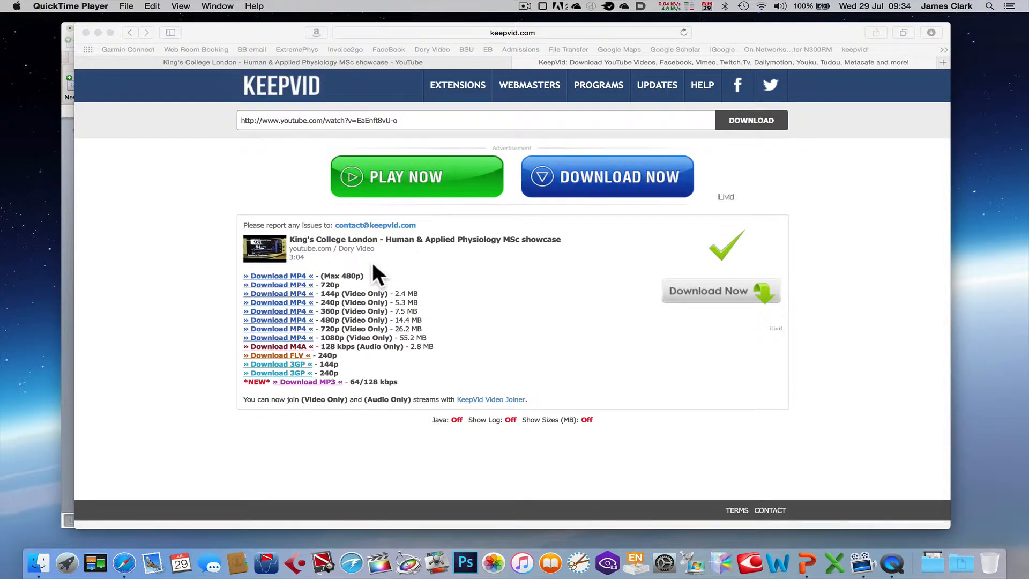
# Close the browser window and return to the blank presentation in PowerPoint
pyautogui.click(85, 33)
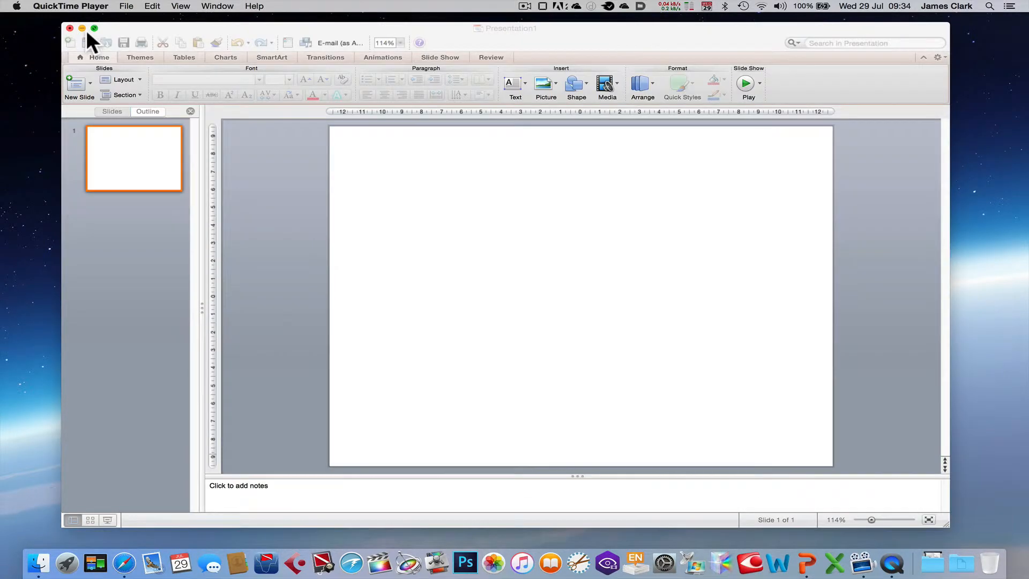
pyautogui.click(133, 28)
pyautogui.click(427, 207)
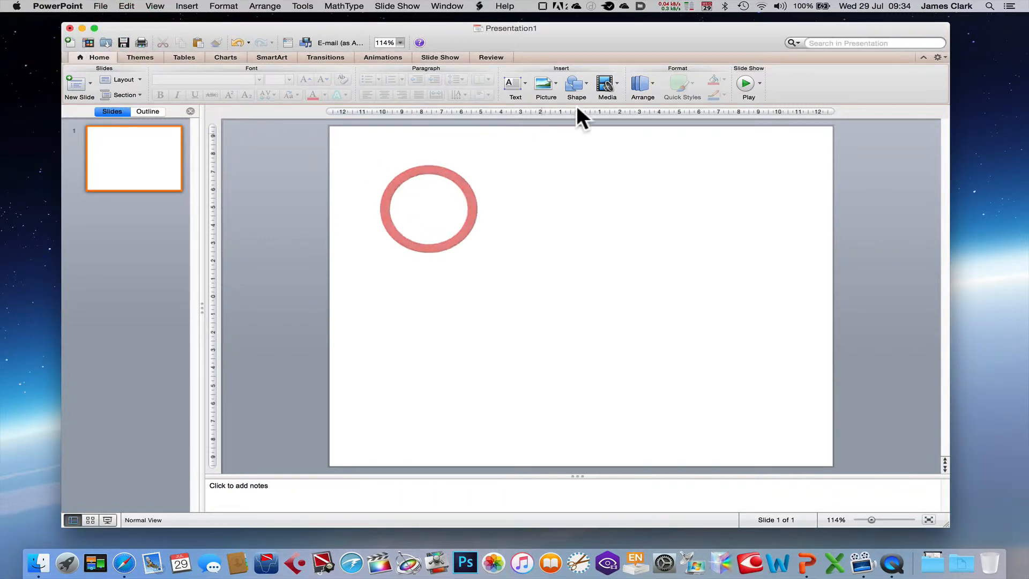
# Insert the movie file King's College London - Human & Applied Physiology MSc showcase.mp4 from the Downloads folder onto the slide
pyautogui.click(613, 79)
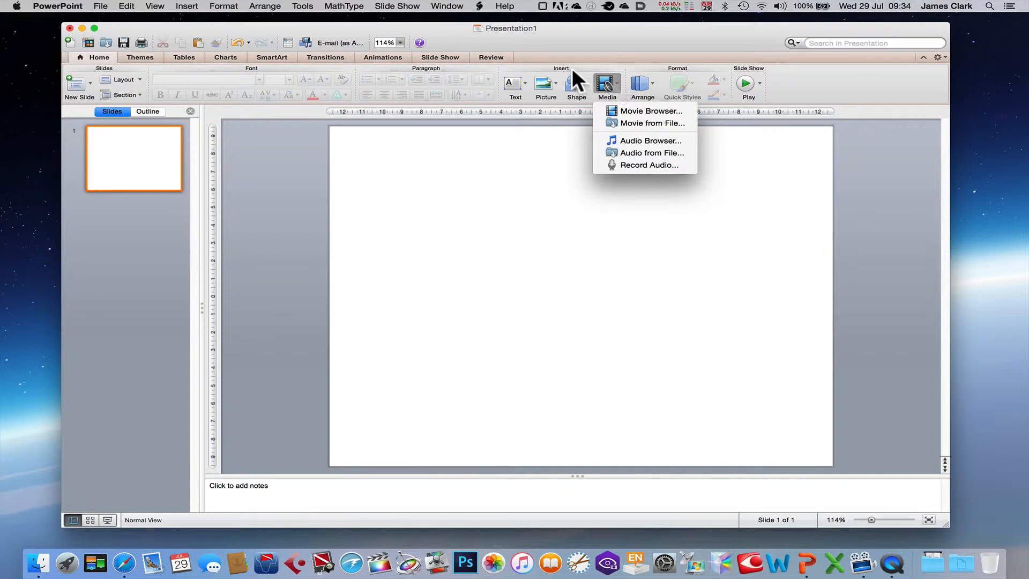
pyautogui.click(625, 123)
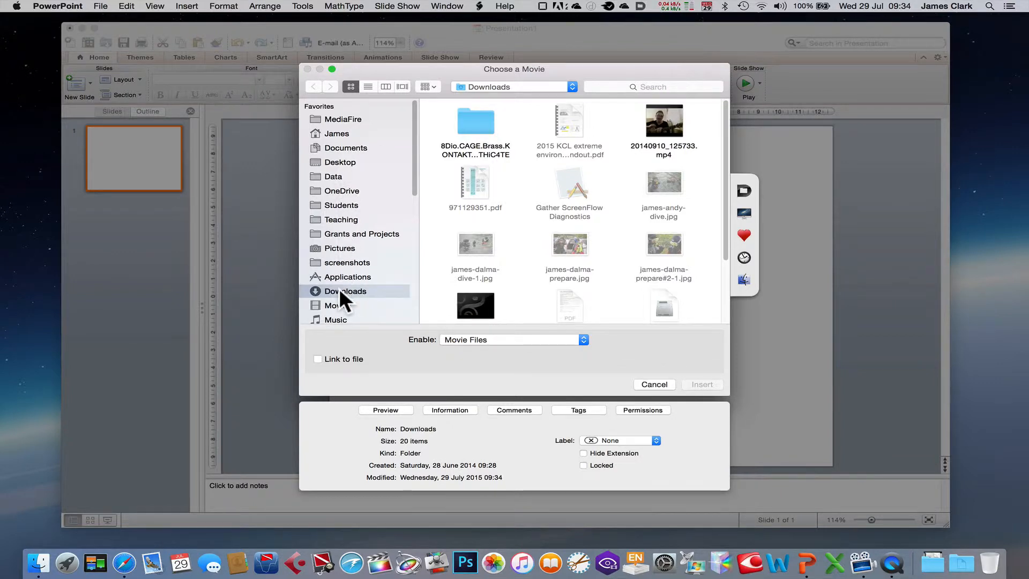
pyautogui.scroll(-2, 517, 234)
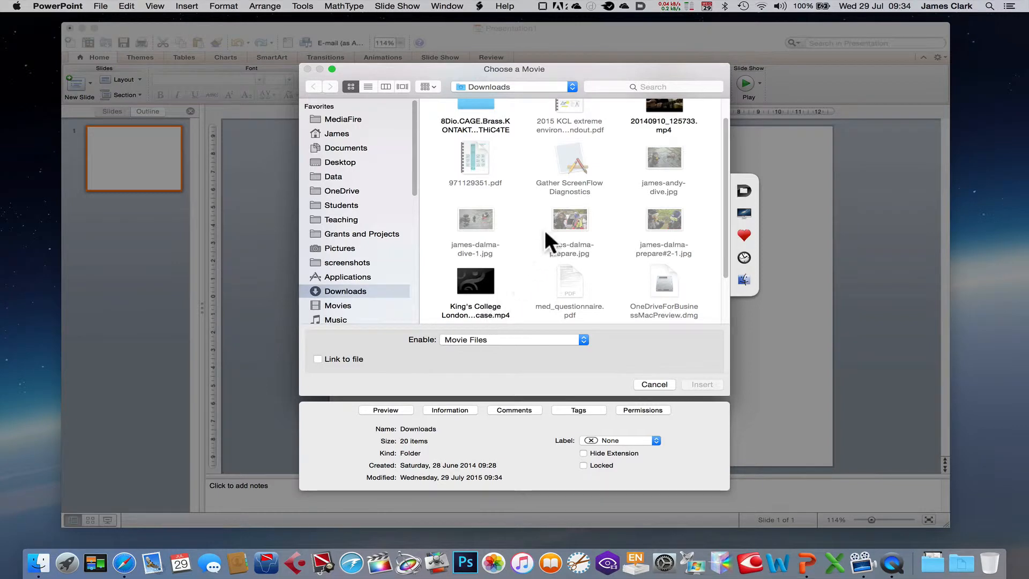
pyautogui.scroll(2, 546, 225)
pyautogui.scroll(-1, 546, 236)
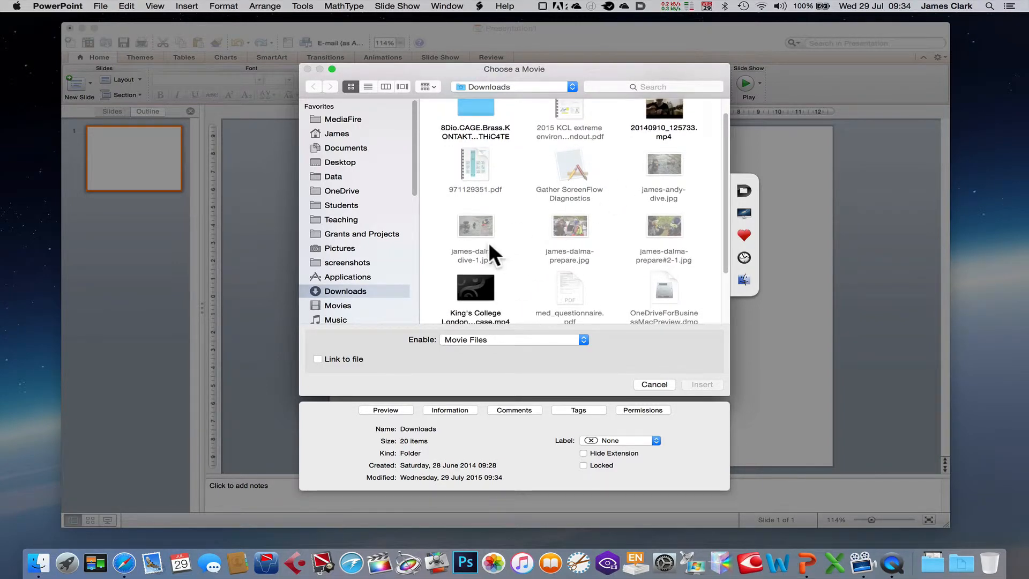
pyautogui.click(486, 282)
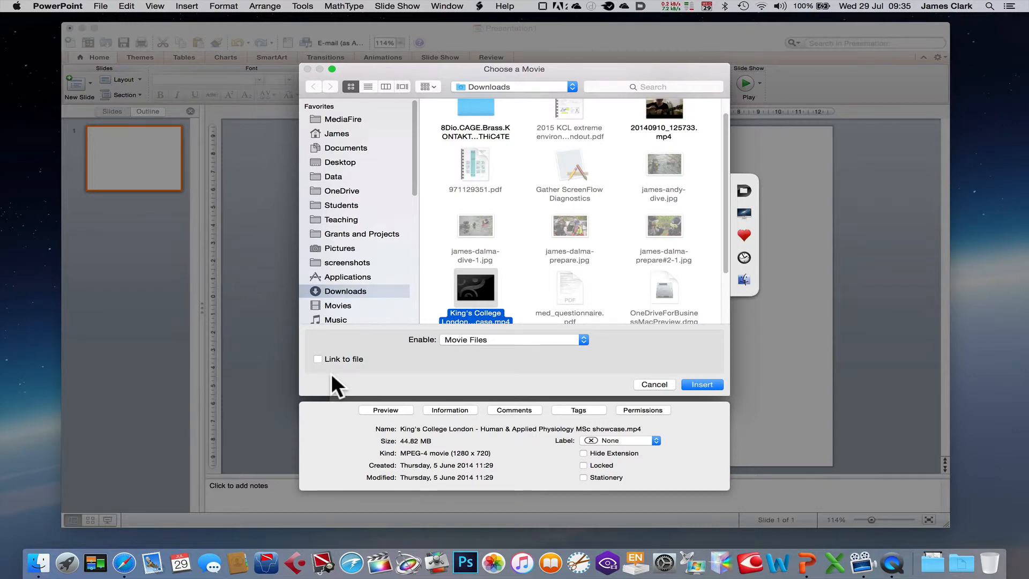
pyautogui.click(703, 385)
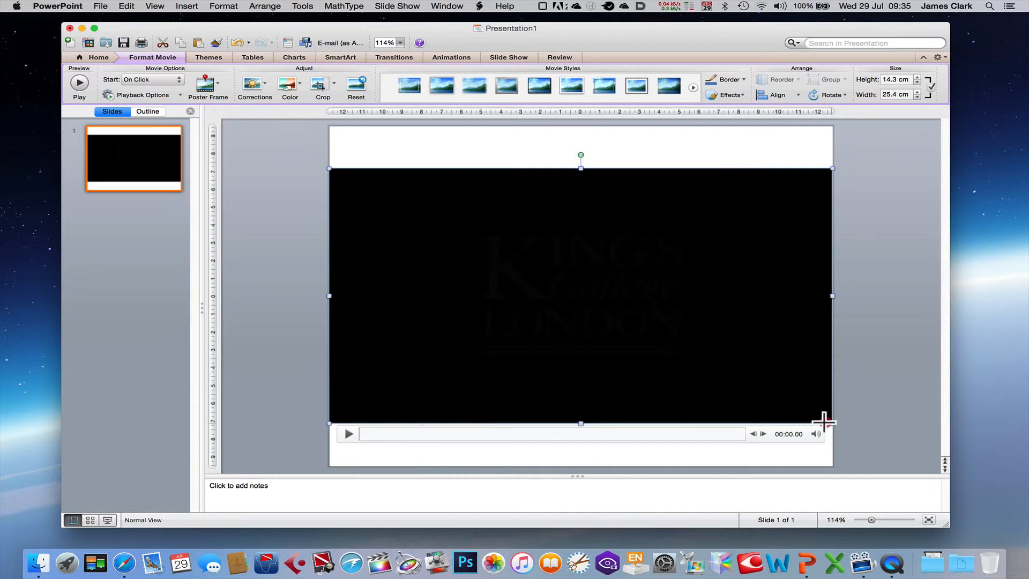
# Shrink the movie to about 10.5 cm wide by 5.9 cm high and place it in the slide's upper-right corner
pyautogui.moveTo(824, 423); pyautogui.dragTo(537, 273)
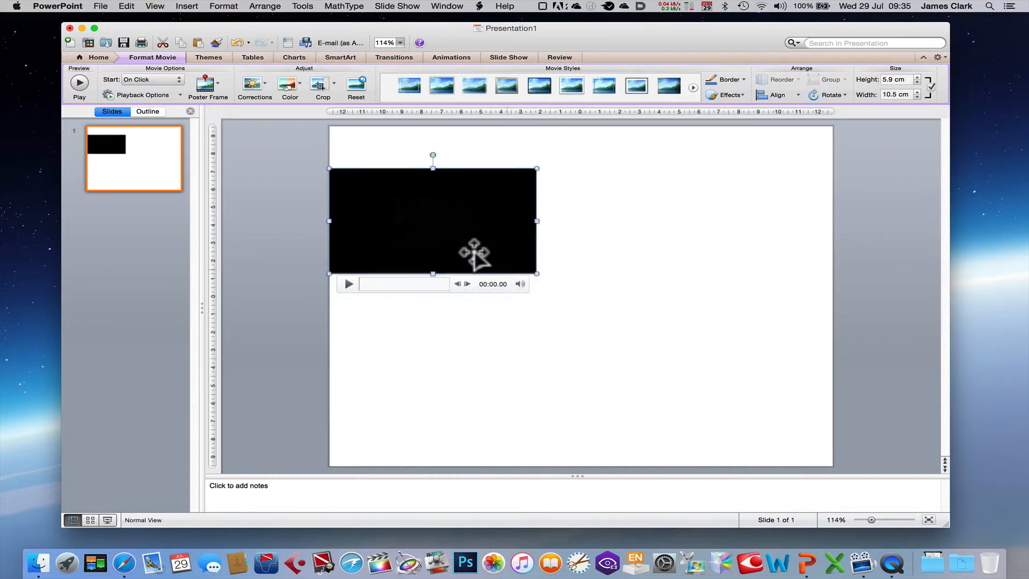
pyautogui.moveTo(455, 239); pyautogui.dragTo(730, 224)
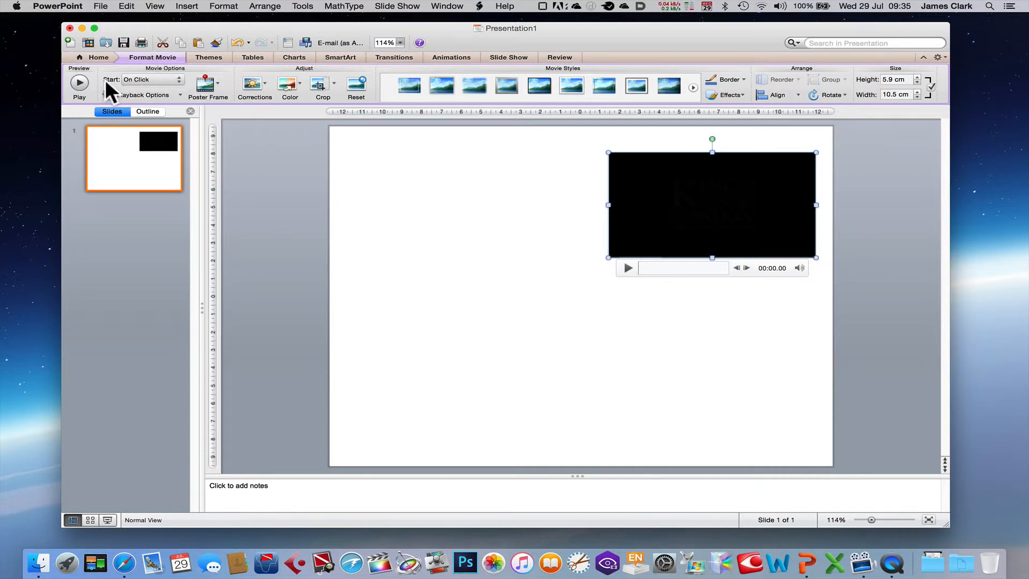
# Set the movie to start automatically and check it by running the slide show
pyautogui.click(165, 77)
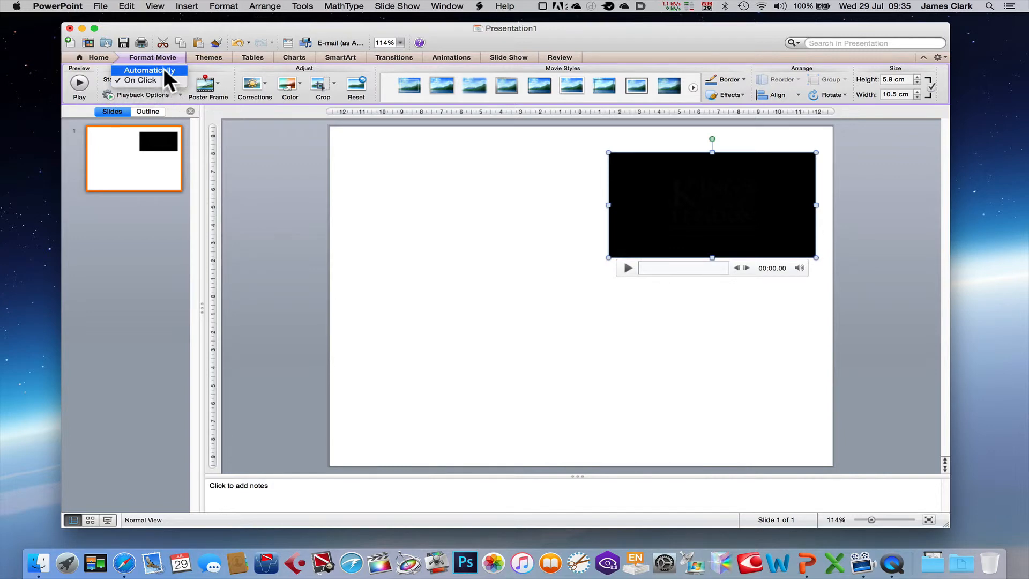
pyautogui.click(163, 68)
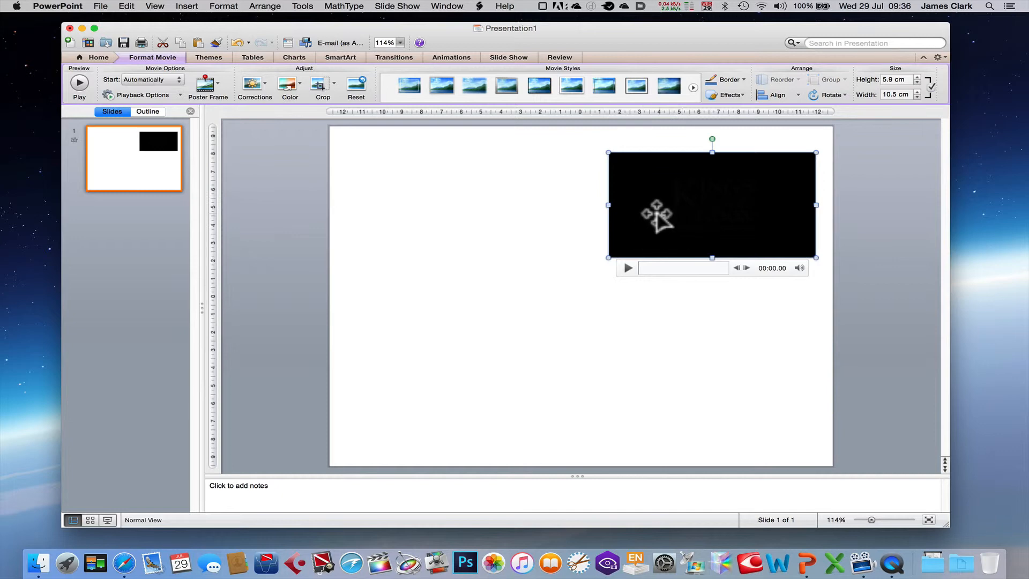
pyautogui.click(538, 258)
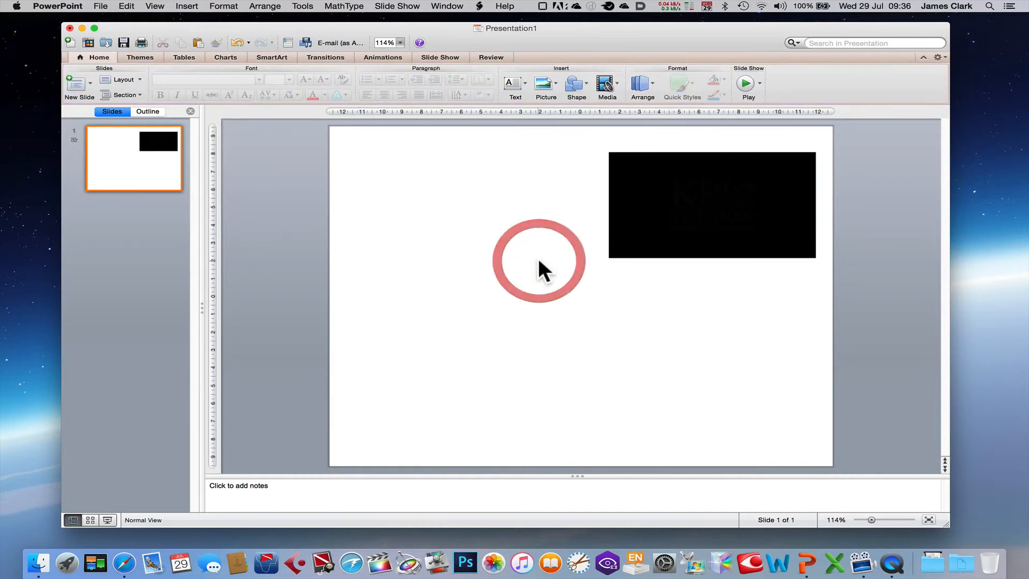
pyautogui.click(108, 515)
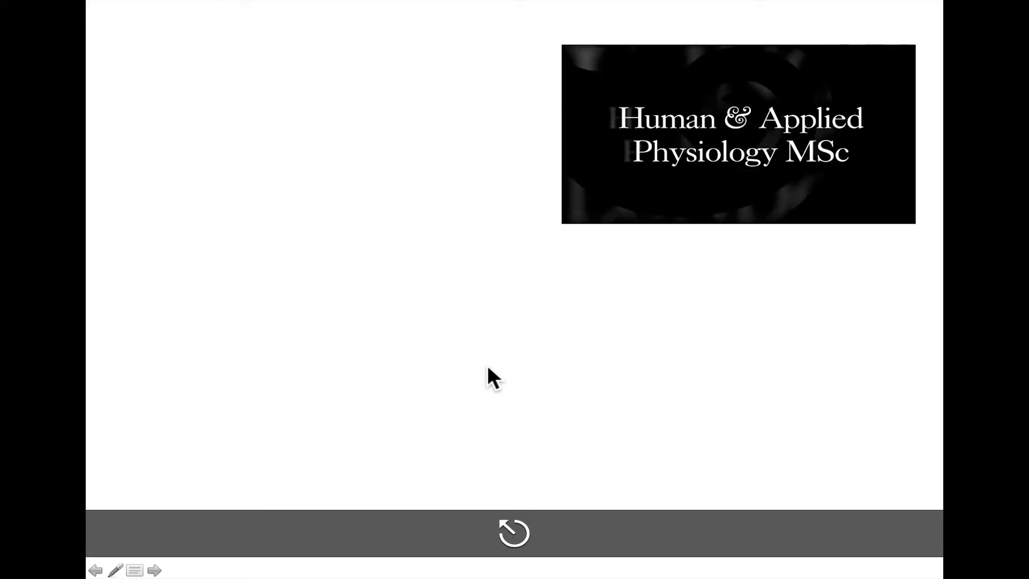
pyautogui.press('Escape')
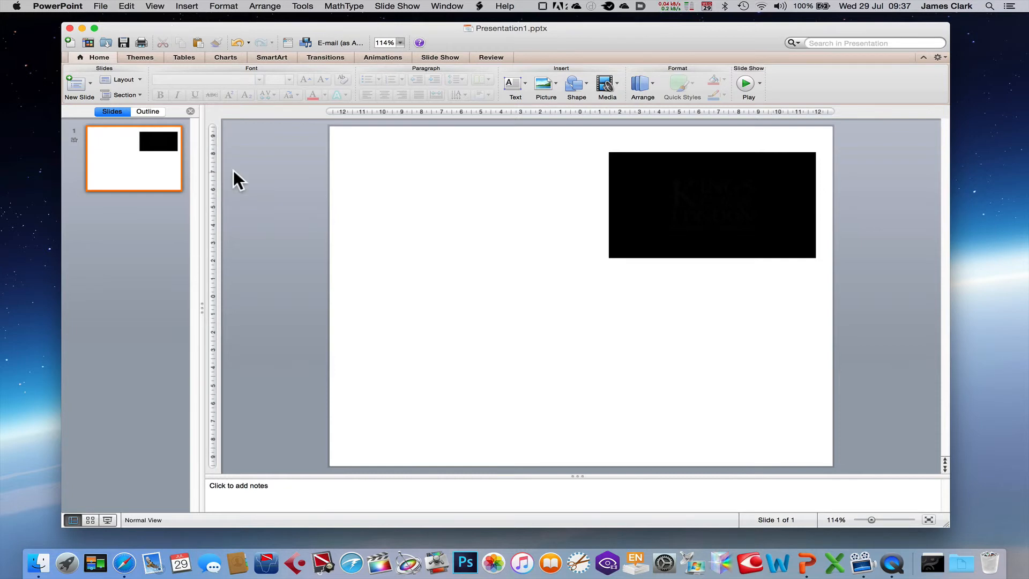
# Save the presentation as Presentation1 in PowerPoint Presentation (.pptx) format in the Downloads folder, replacing the existing file
pyautogui.moveTo(653, 213)
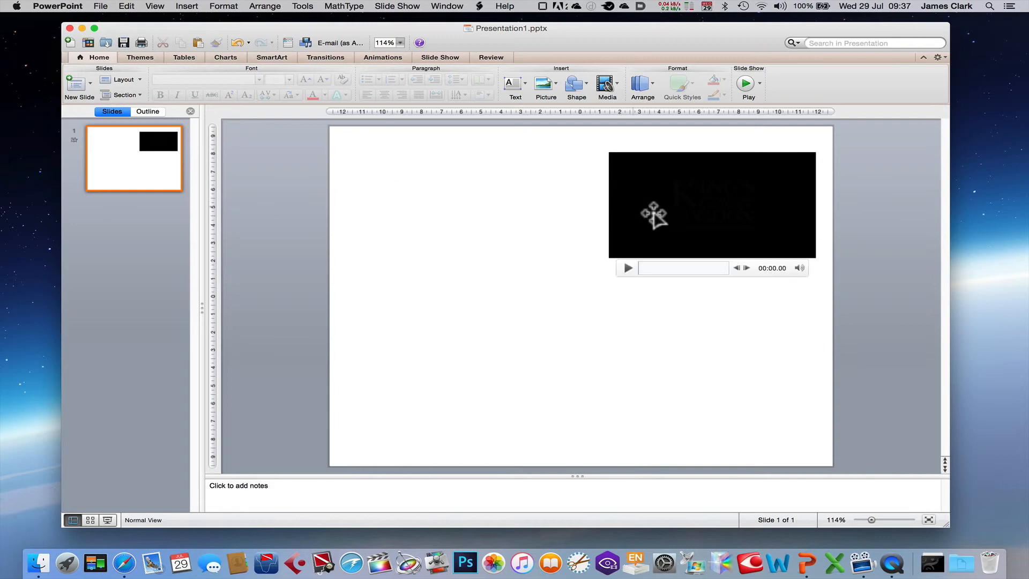
pyautogui.click(98, 6)
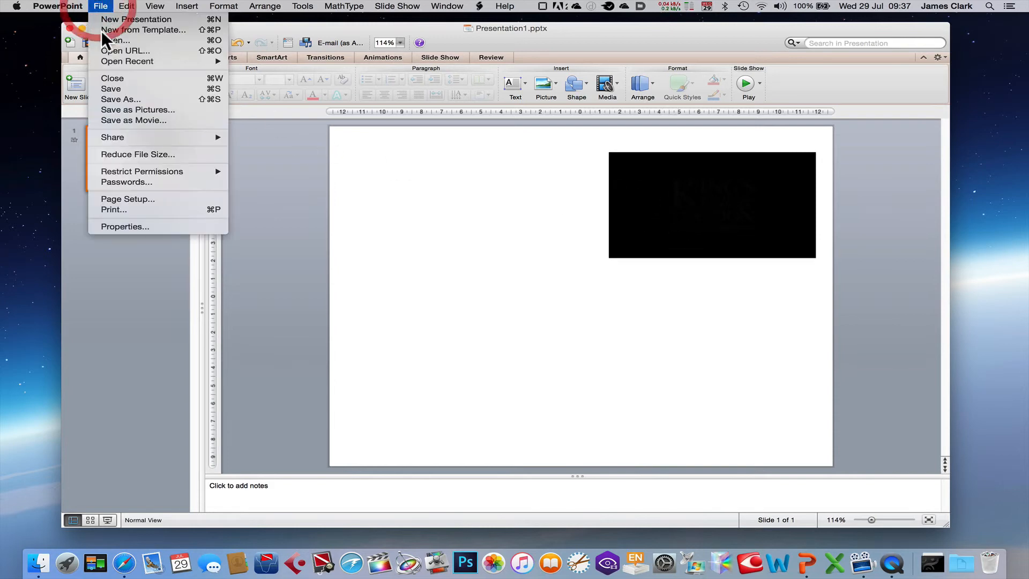
pyautogui.click(326, 145)
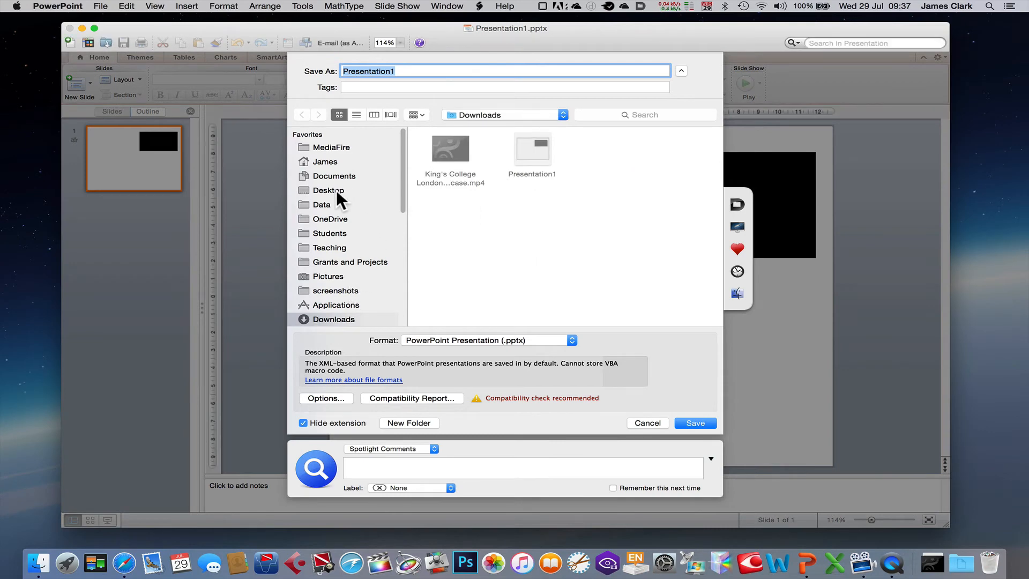
pyautogui.click(532, 153)
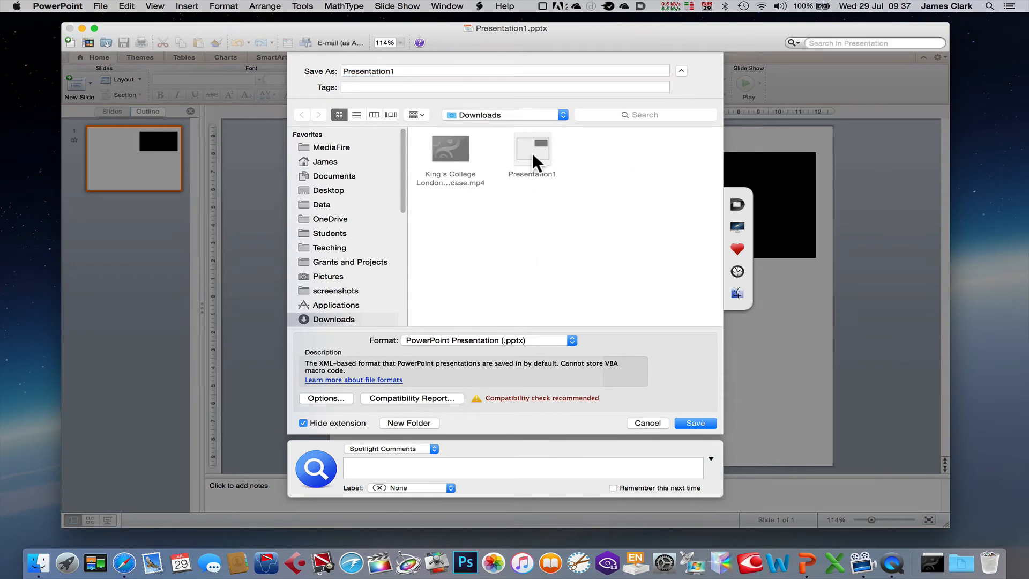
pyautogui.click(699, 423)
pyautogui.click(597, 113)
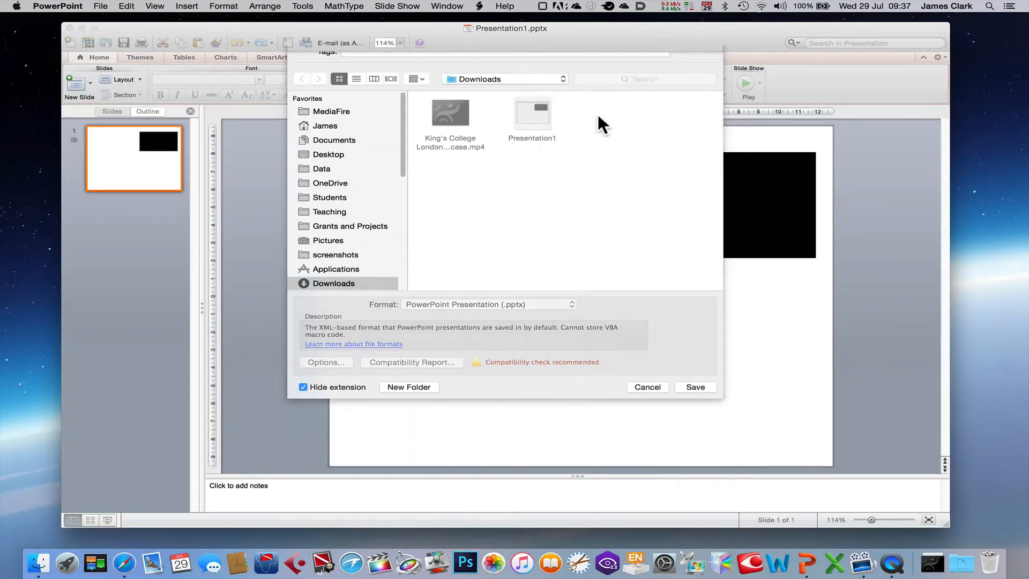
# Switch to the Downloads folder in Finder, compare the file sizes of Presentation1 and the MP4 movie, and close the folder window
pyautogui.click(934, 569)
pyautogui.click(938, 451)
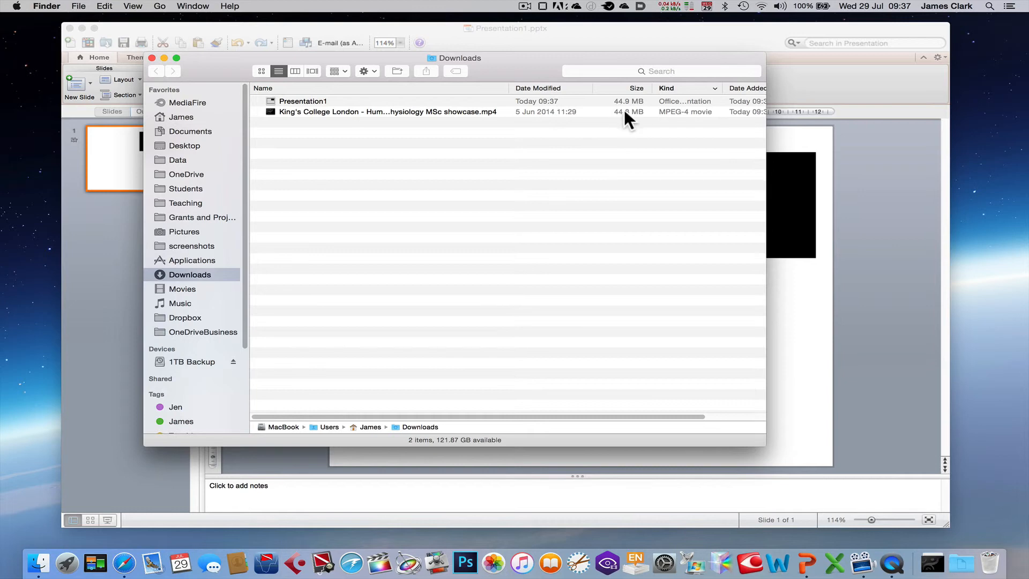
pyautogui.click(284, 100)
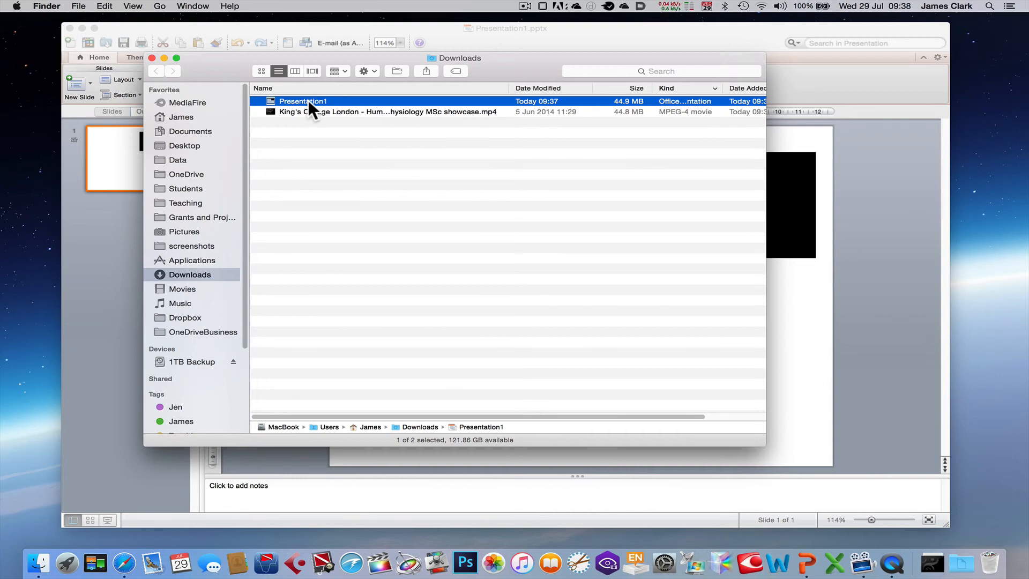
pyautogui.click(150, 56)
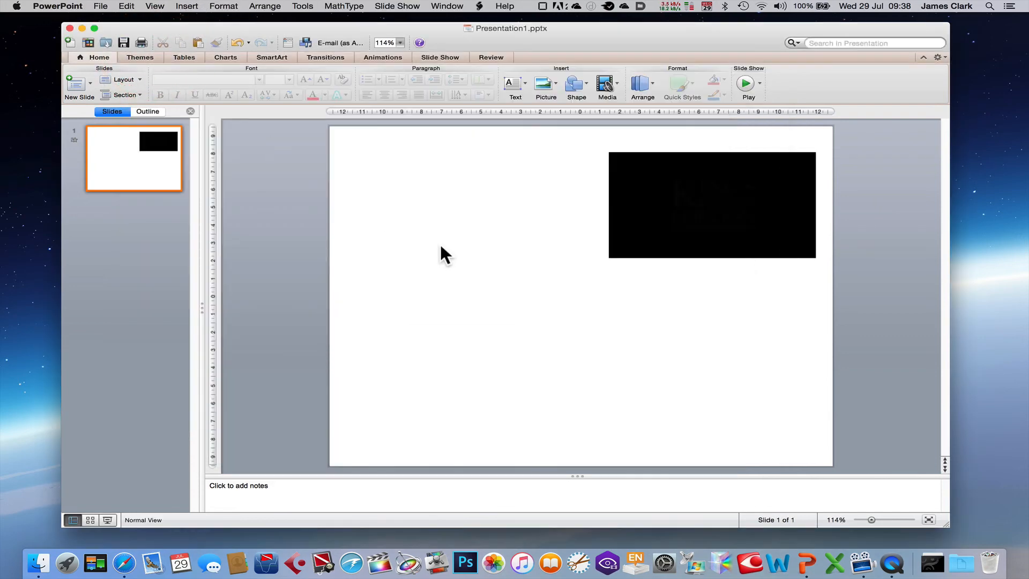